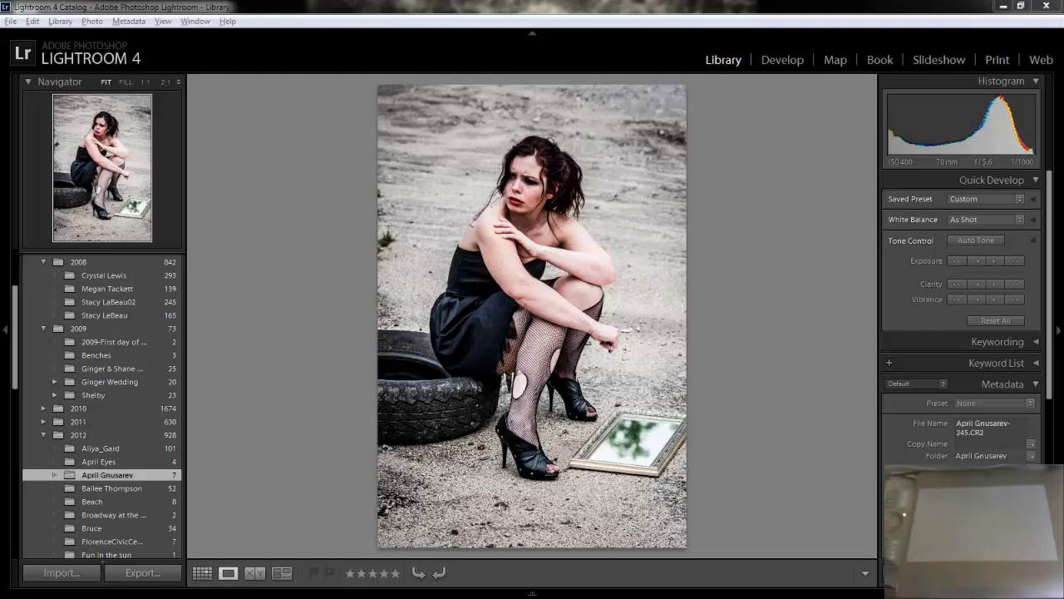
- Reset all existing develop adjustments on the photo of the woman sitting on the tire
left_click(782, 60)
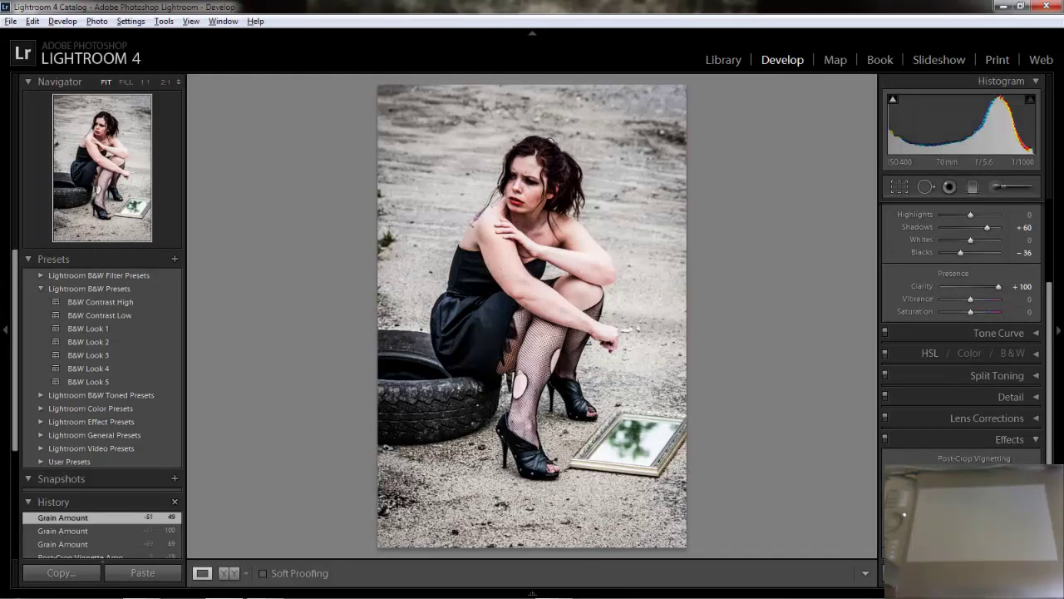
key("ctrl+shift+r")
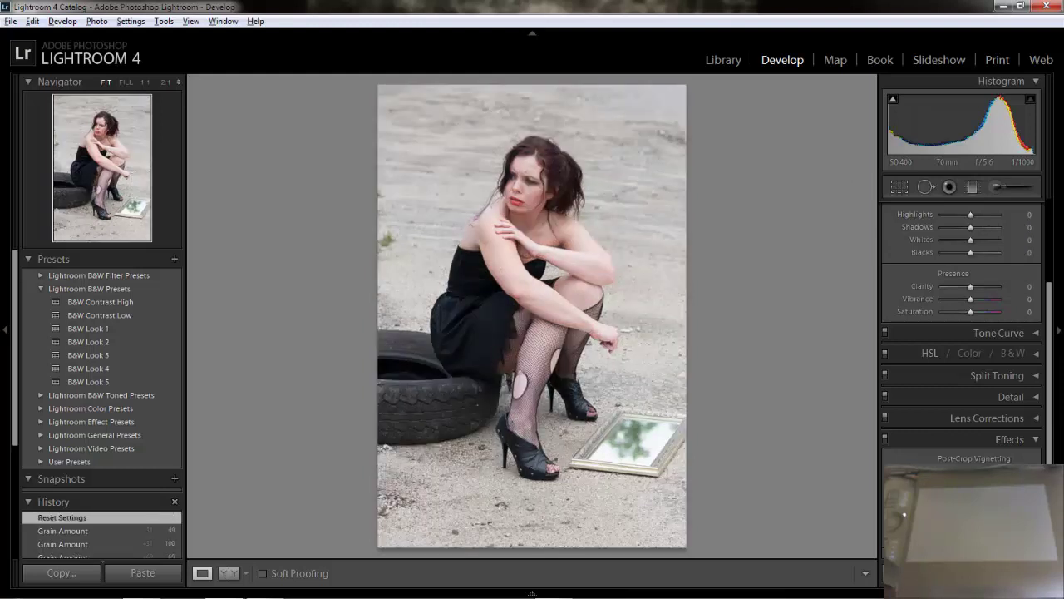
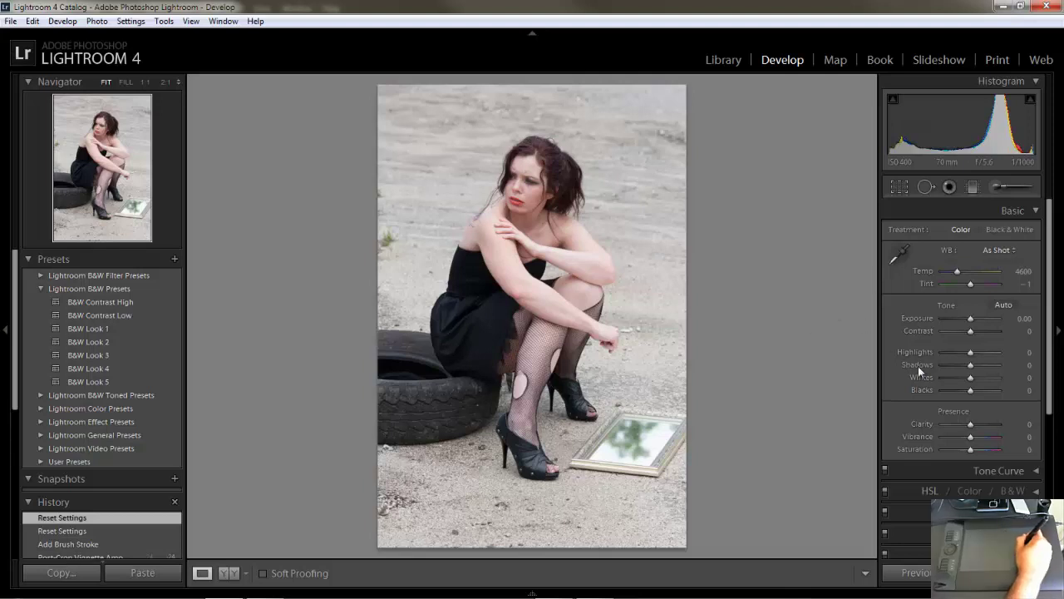
- Set the photo's Clarity to +100 and Contrast to +33
scroll(1050, 363, "down", 3)
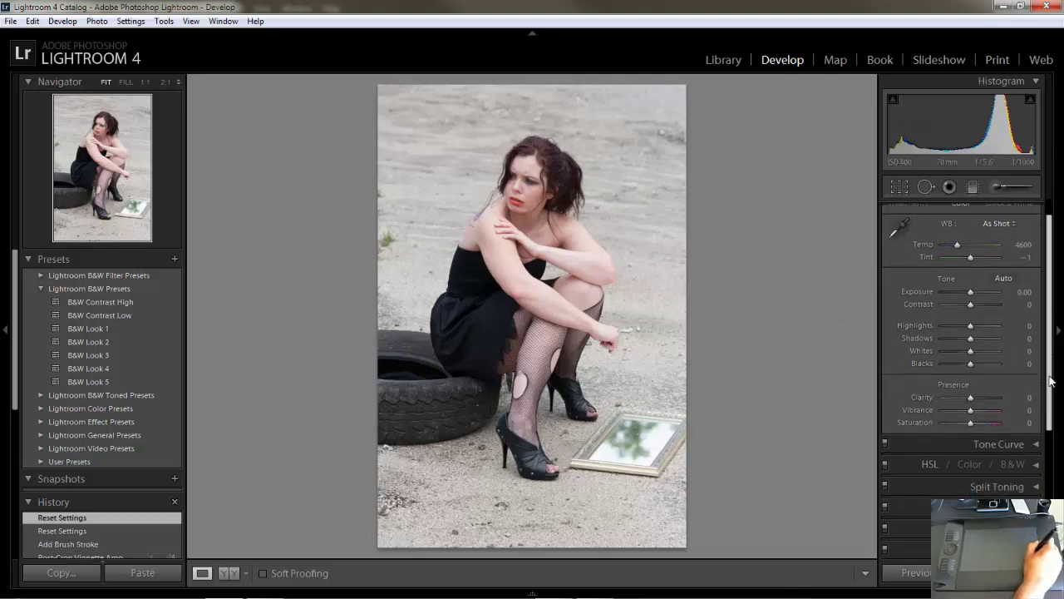
left_click_drag(1012, 364, 999, 365)
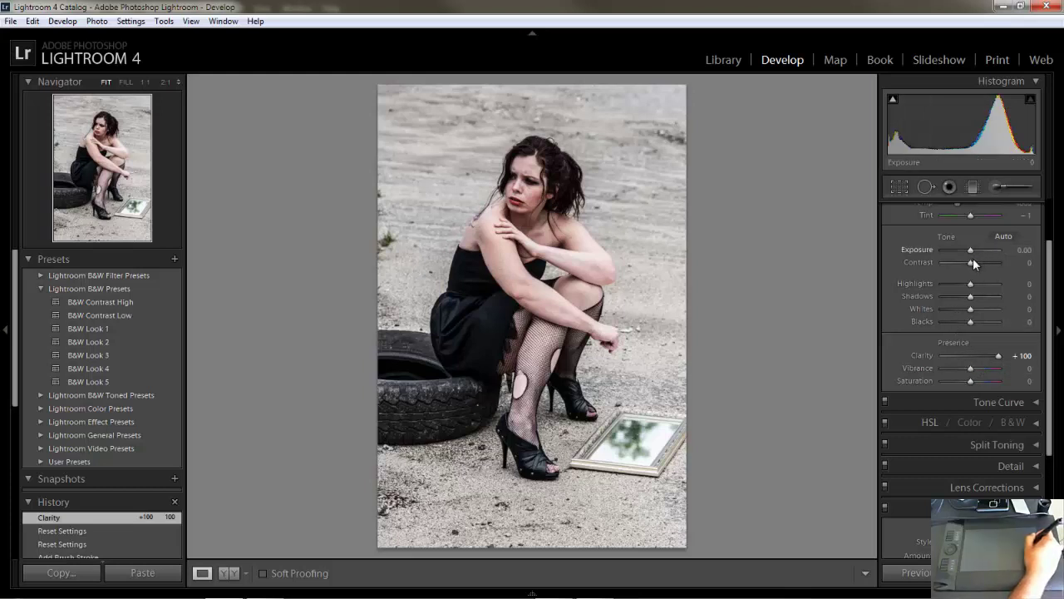
left_click_drag(975, 262, 979, 263)
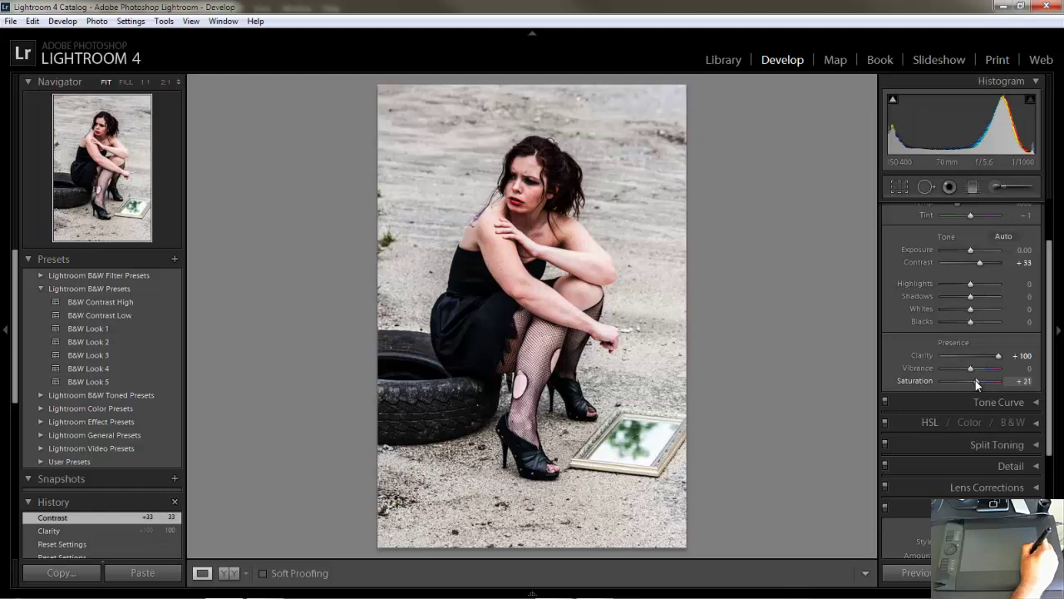
- Set the photo's Saturation to +5, Vibrance to +24 and Shadows to +29
left_click_drag(976, 380, 973, 379)
left_click_drag(972, 380, 970, 380)
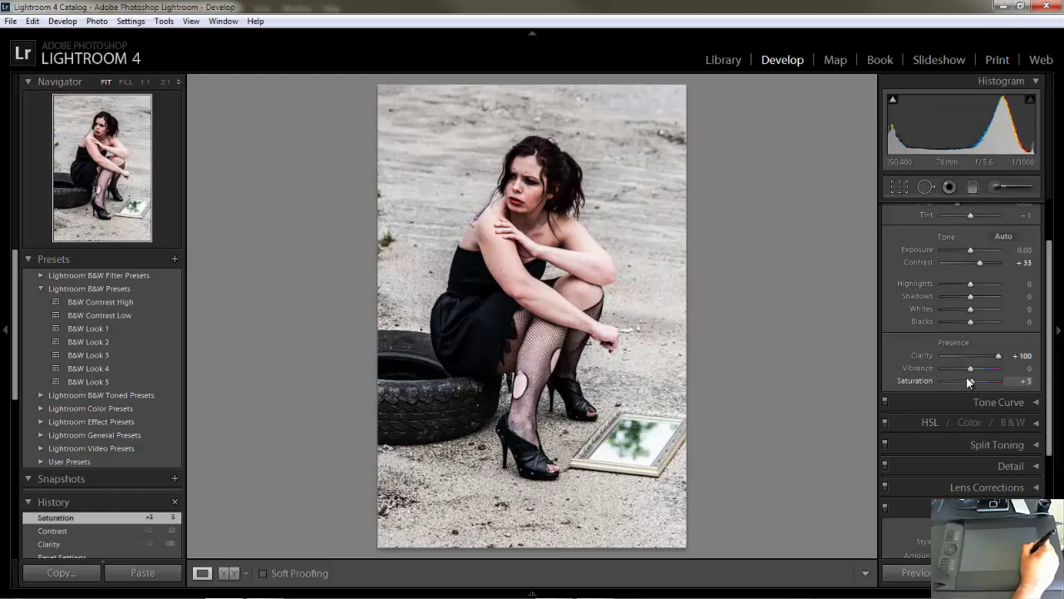
left_click_drag(969, 370, 978, 369)
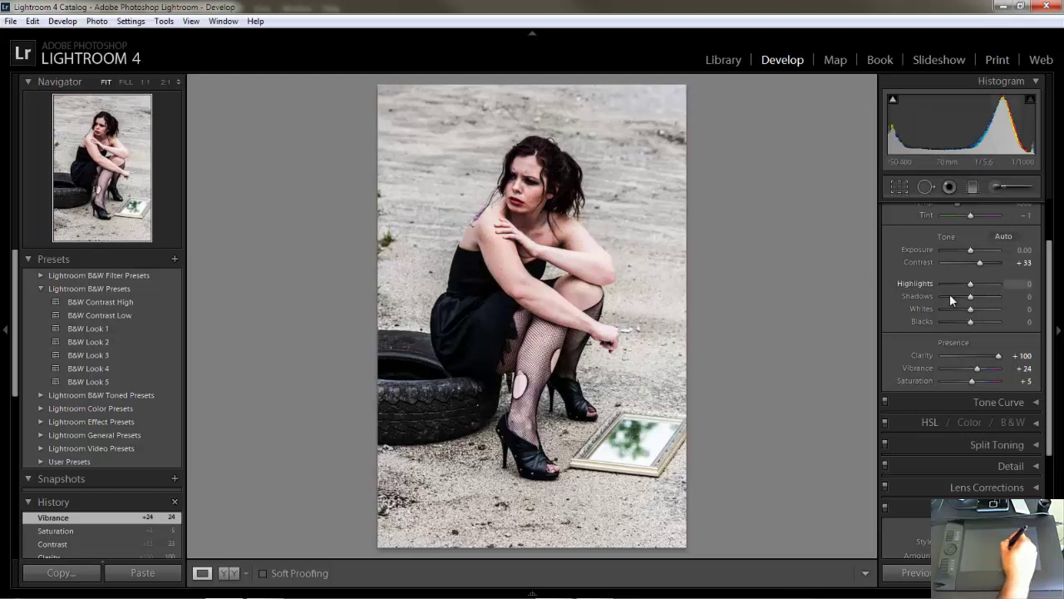
left_click_drag(970, 292, 977, 294)
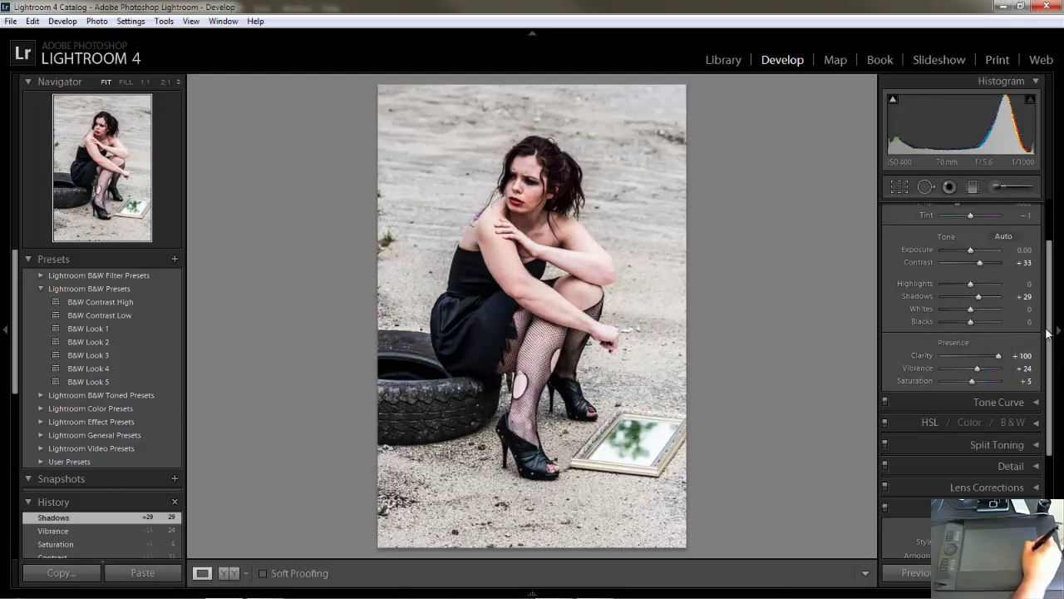
- Darken the photo's edges with a post-crop vignette amount of -31
left_click_drag(1050, 328, 1049, 433)
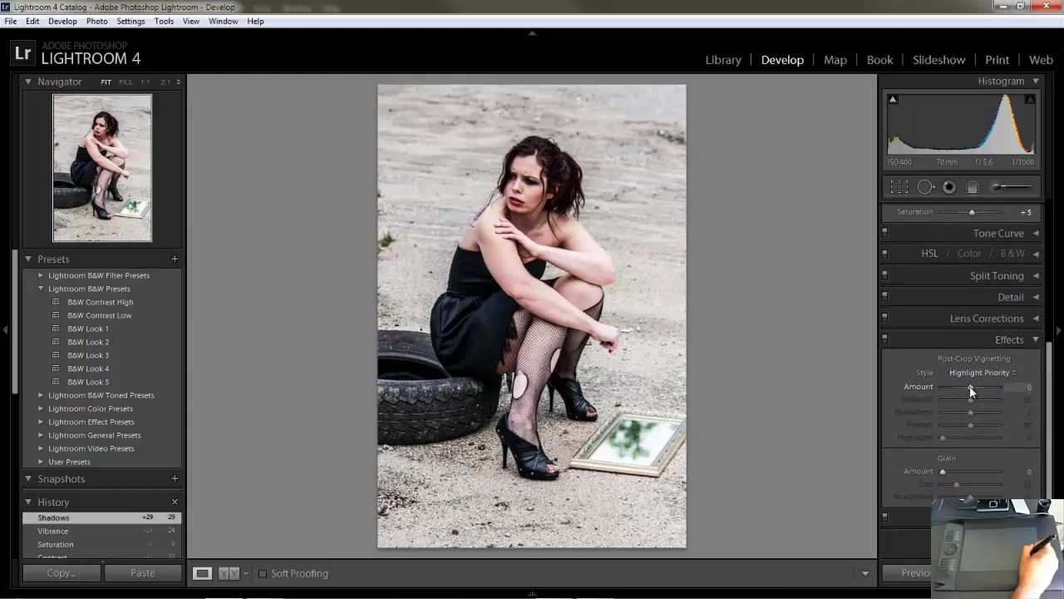
left_click_drag(972, 390, 961, 386)
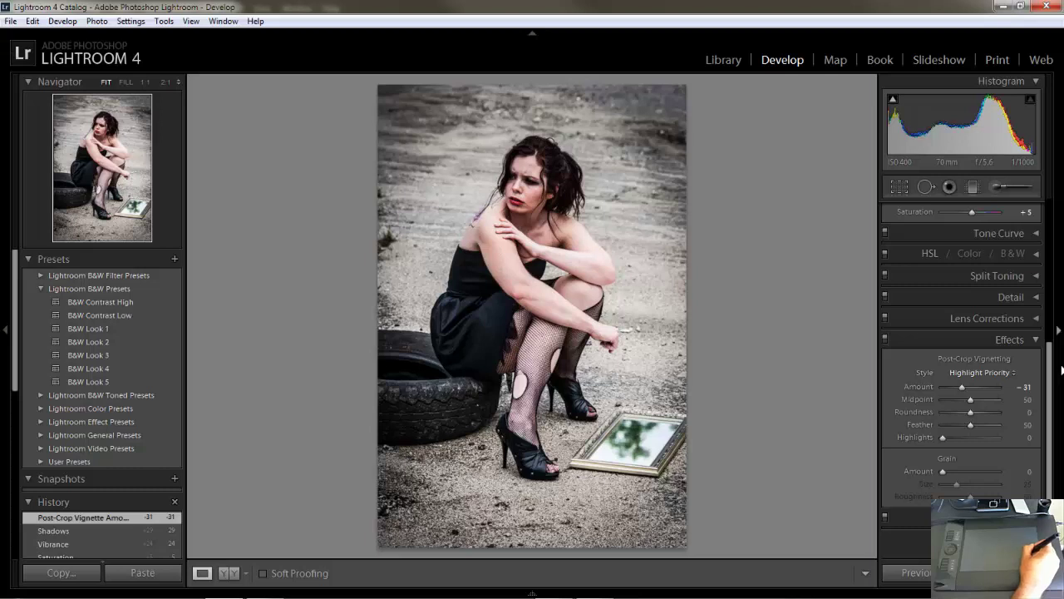
- Paint a local Clarity of 100 over the ground around the woman with the Adjustment Brush
left_click_drag(1051, 370, 1051, 204)
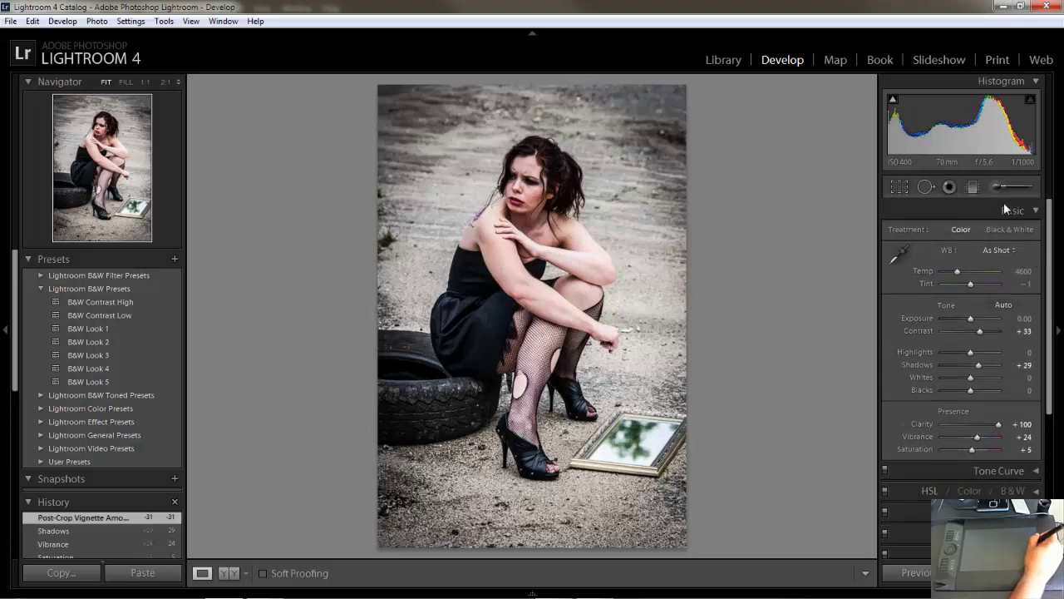
left_click(996, 186)
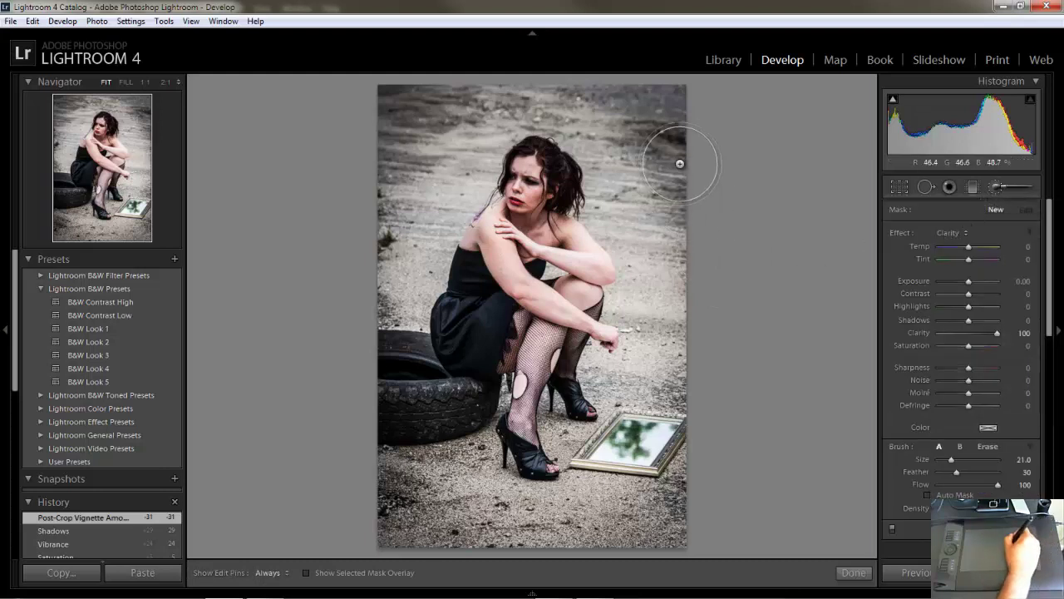
key("h")
mouse_move(603, 99)
left_mouse_down()
mouse_move(682, 159)
mouse_move(646, 100)
mouse_move(661, 199)
mouse_move(600, 99)
mouse_move(606, 127)
mouse_move(642, 148)
mouse_move(647, 179)
mouse_move(606, 193)
mouse_move(665, 241)
mouse_move(657, 266)
mouse_move(682, 291)
mouse_move(661, 175)
mouse_move(615, 100)
mouse_move(509, 93)
mouse_move(397, 112)
mouse_move(411, 133)
mouse_move(457, 100)
mouse_move(466, 124)
mouse_move(458, 163)
mouse_move(406, 192)
mouse_move(379, 235)
mouse_move(400, 225)
mouse_move(413, 244)
mouse_move(371, 280)
mouse_move(399, 391)
mouse_move(398, 374)
mouse_move(416, 406)
mouse_move(454, 426)
mouse_move(458, 479)
mouse_move(432, 499)
mouse_move(396, 451)
mouse_move(404, 504)
mouse_move(459, 508)
mouse_move(499, 539)
mouse_move(545, 541)
mouse_move(624, 503)
mouse_move(619, 465)
mouse_move(657, 445)
mouse_move(659, 546)
mouse_move(672, 414)
mouse_move(632, 380)
mouse_move(653, 366)
mouse_move(677, 278)
mouse_move(622, 132)
left_mouse_up()
left_click(622, 131)
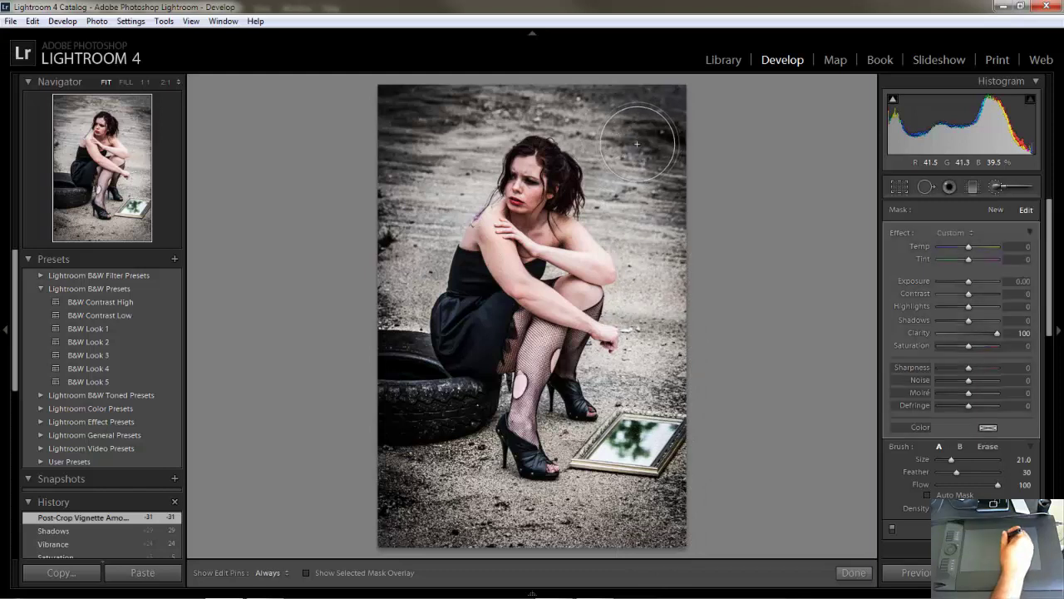
key("k")
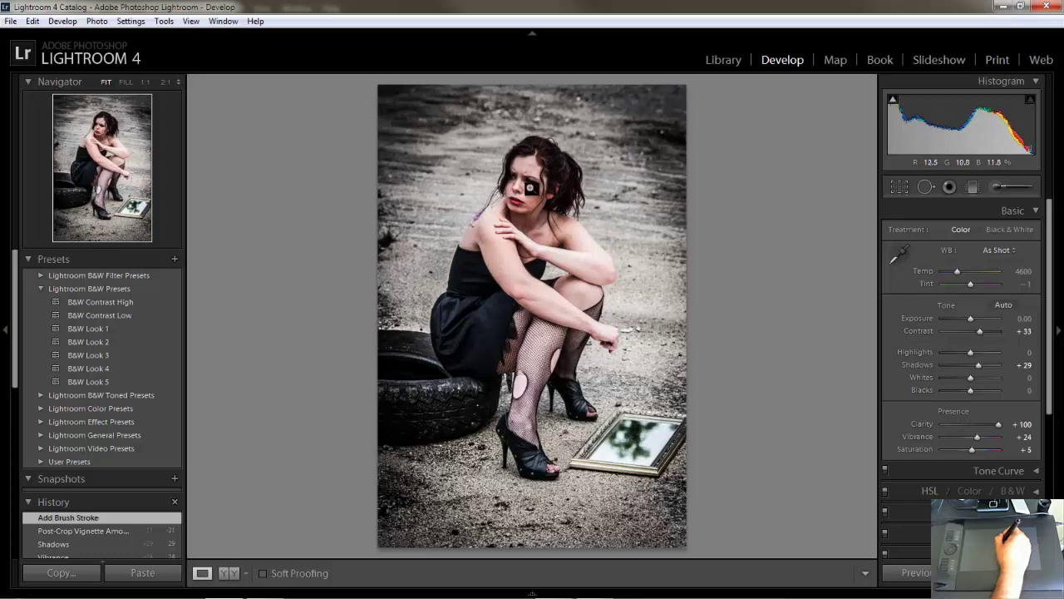
- Send the adjusted photo to Photoshop for editing, opening it anyway despite the Camera Raw version mismatch
left_click(529, 183)
left_click_drag(525, 197, 531, 283)
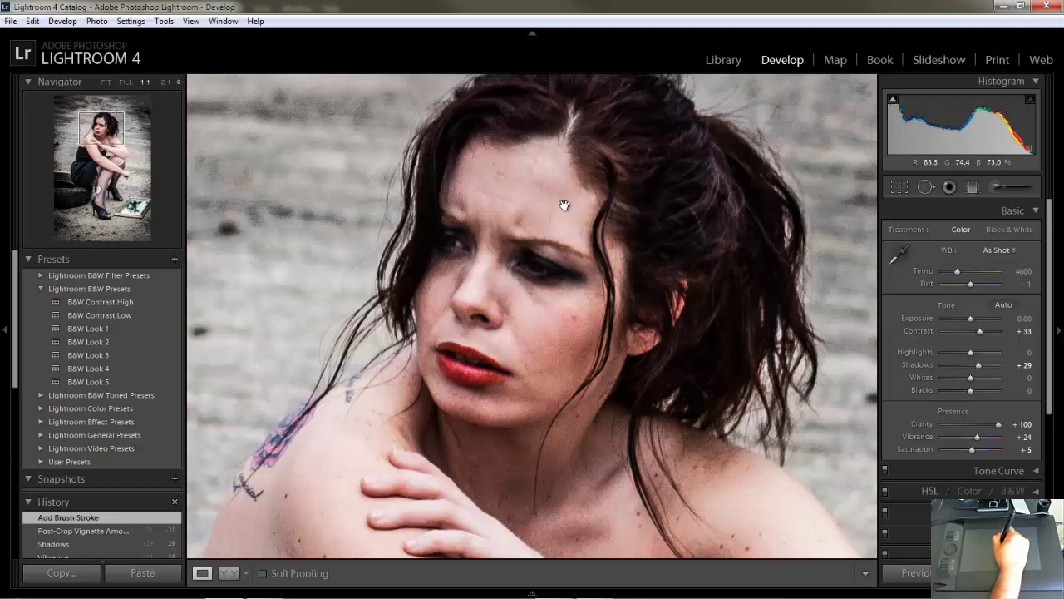
left_click(592, 282)
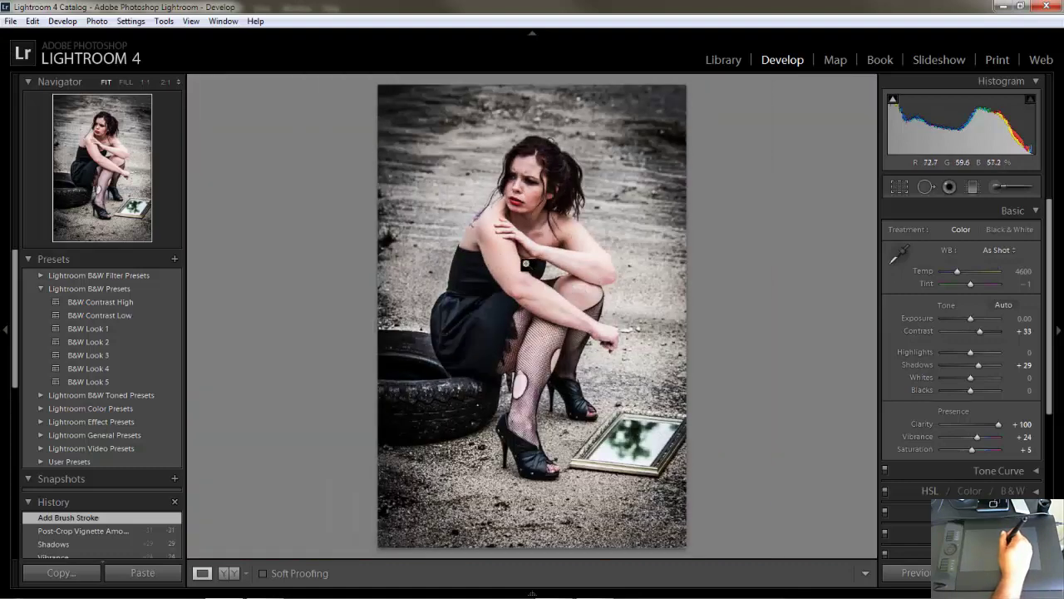
left_click(505, 261)
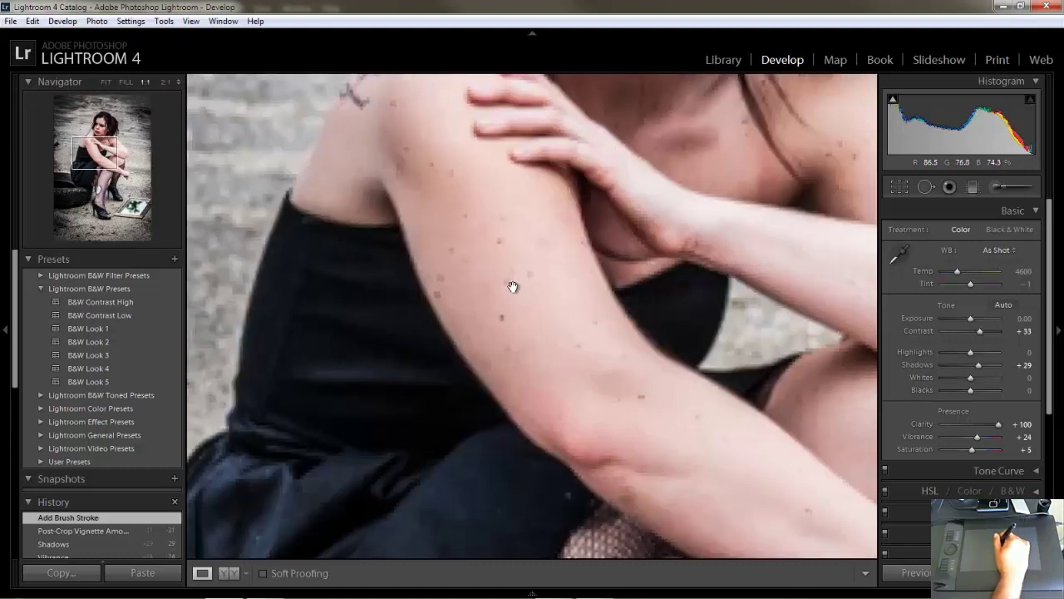
left_click(551, 298)
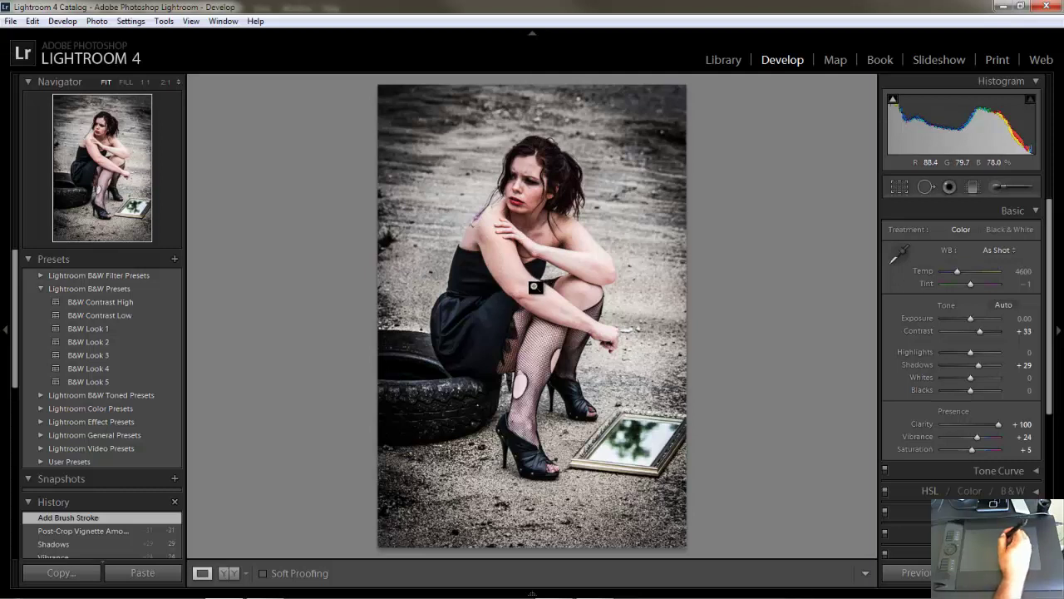
right_click(547, 285)
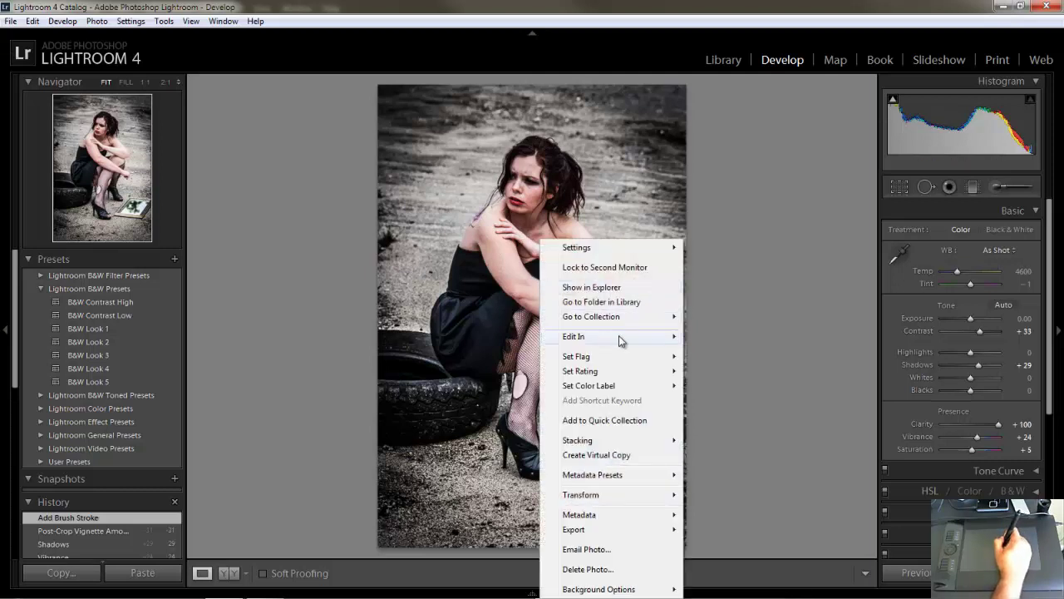
mouse_move(657, 336)
left_click(729, 337)
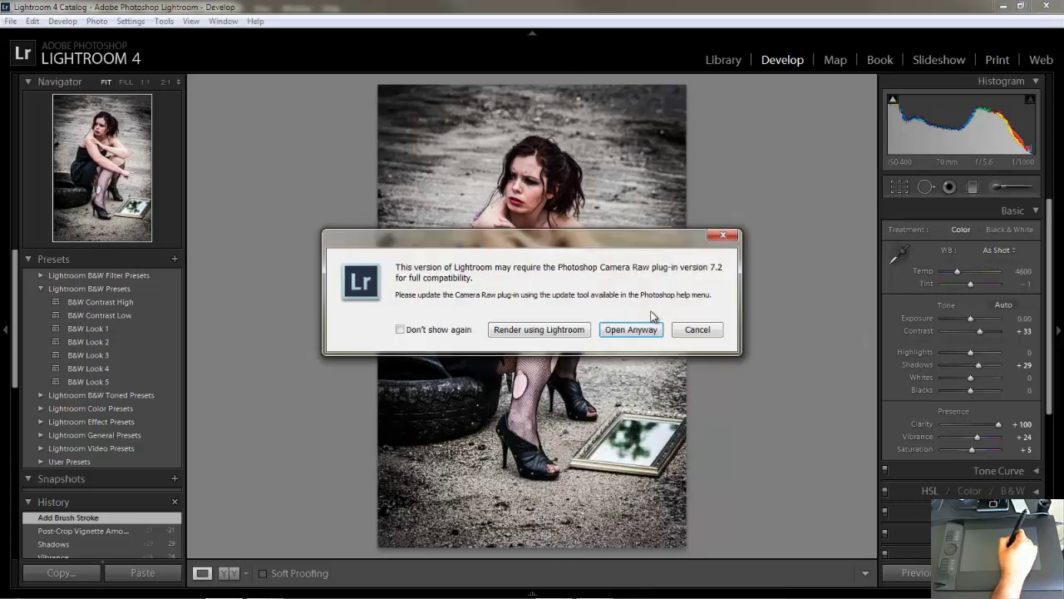
left_click(637, 329)
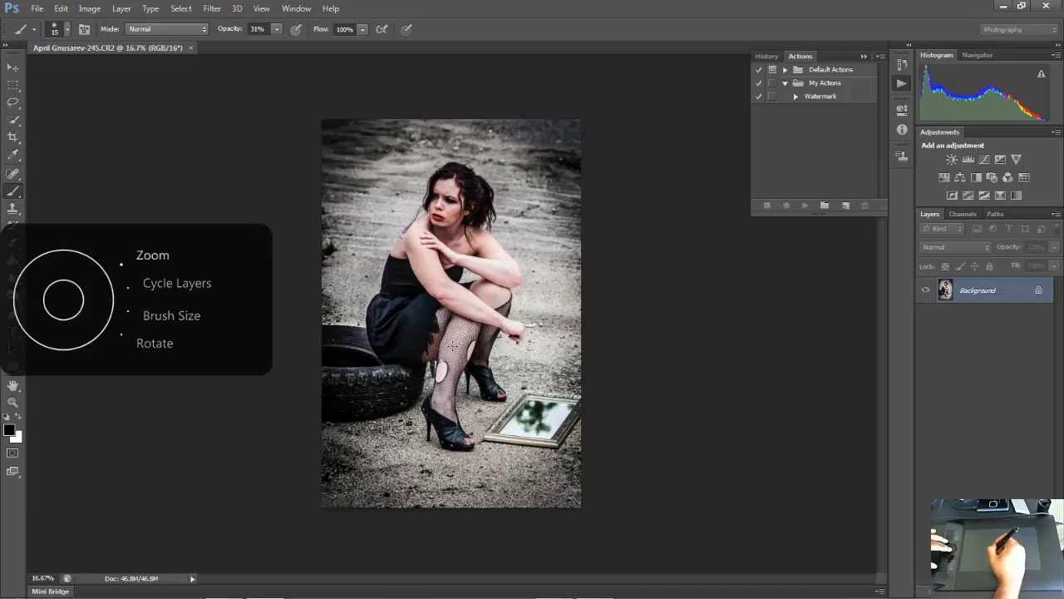
- Add a new empty layer and paint dark black makeup shading under both eyes with a 25 px brush
scroll(456, 339, "up", 5)
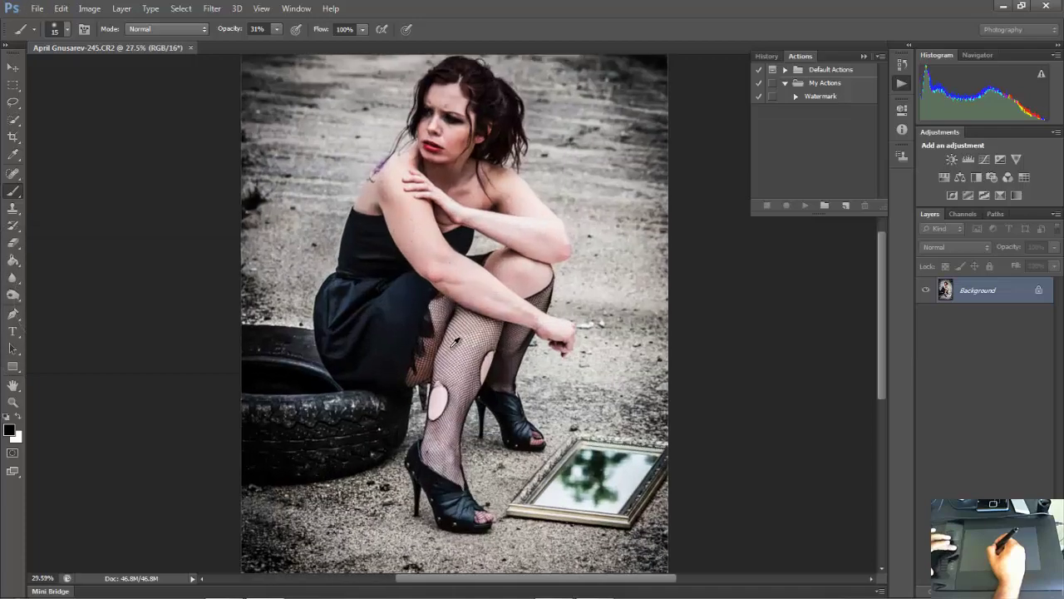
scroll(457, 339, "up", 5)
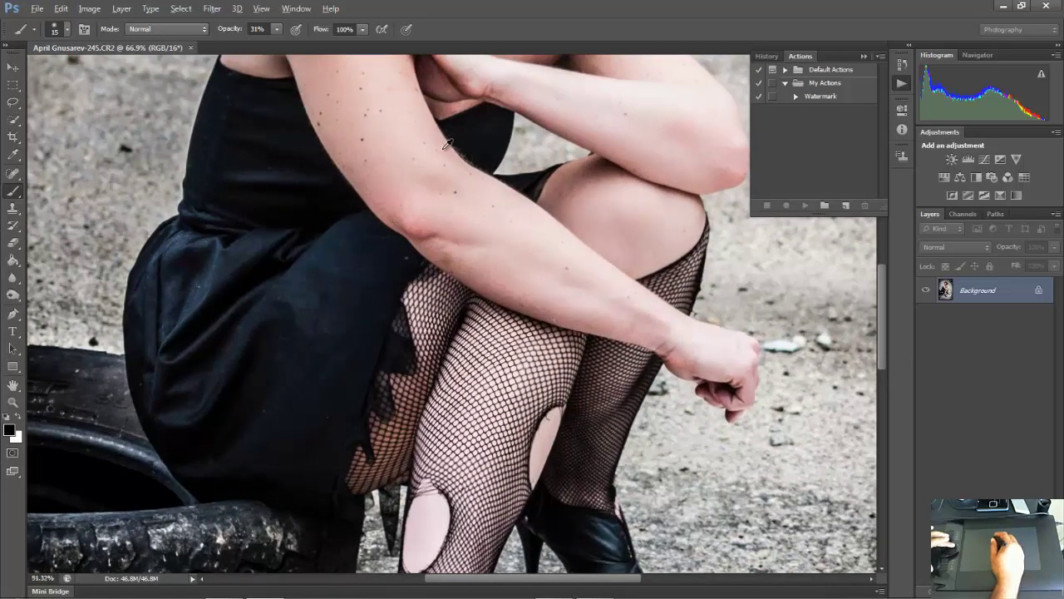
scroll(448, 145, "up", 2)
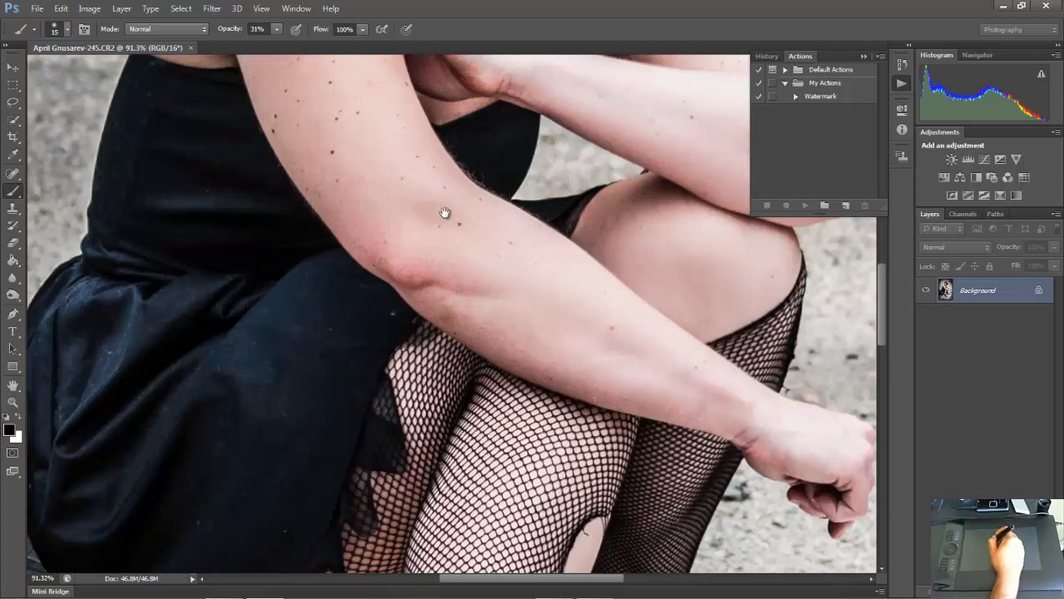
left_click_drag(441, 197, 453, 376)
left_click_drag(463, 172, 442, 380)
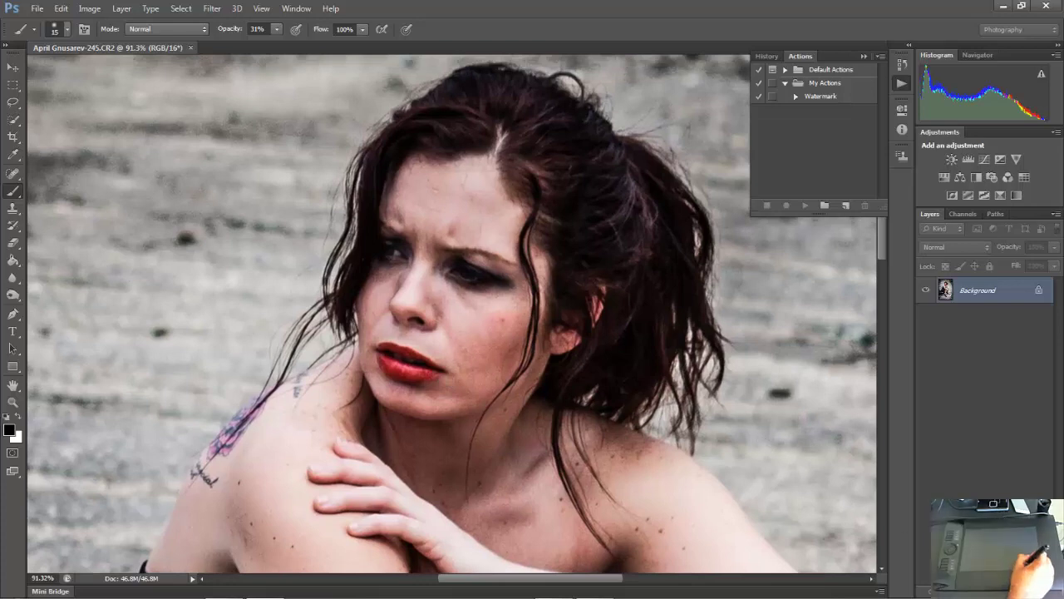
key("ctrl+shift+alt+n")
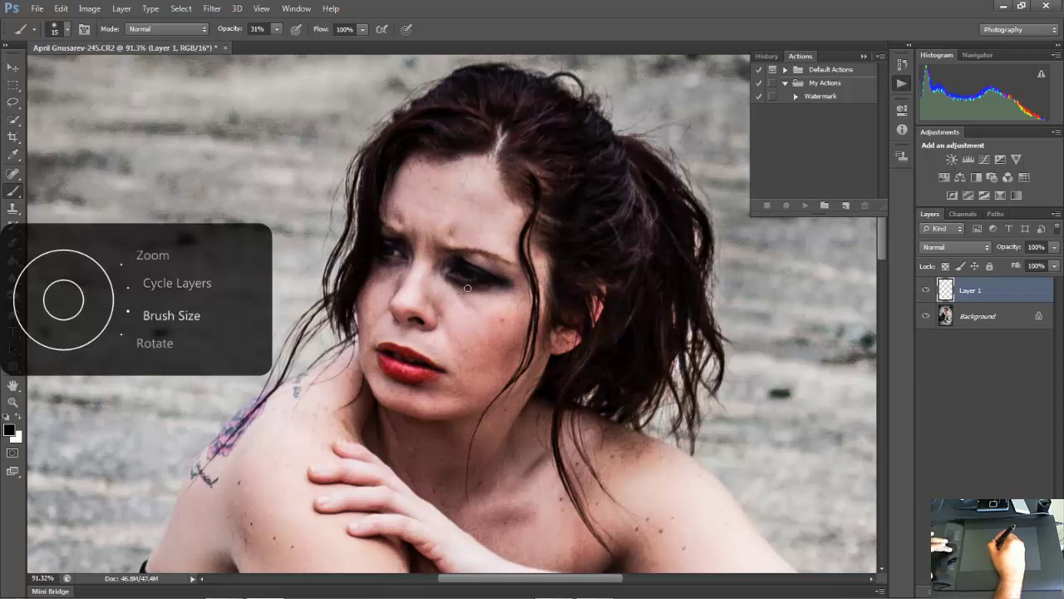
key("bracketright")
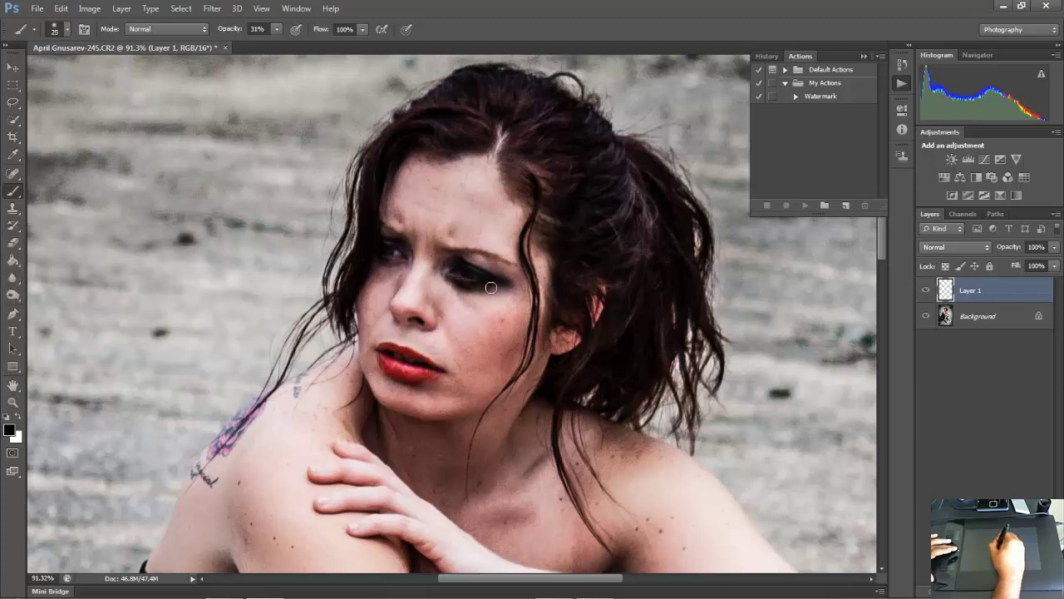
mouse_move(458, 285)
left_mouse_down()
mouse_move(474, 326)
mouse_move(452, 282)
mouse_move(480, 304)
mouse_move(470, 307)
mouse_move(457, 292)
mouse_move(485, 300)
mouse_move(476, 326)
mouse_move(496, 283)
mouse_move(507, 288)
mouse_move(463, 292)
left_mouse_up()
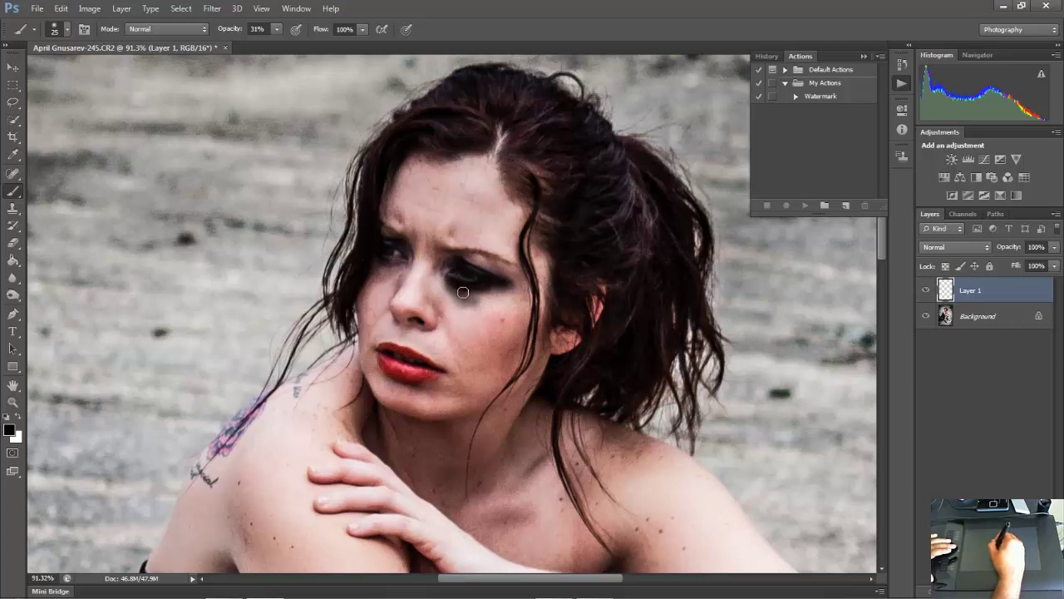
mouse_move(396, 267)
left_mouse_down()
mouse_move(379, 276)
mouse_move(390, 267)
left_mouse_up()
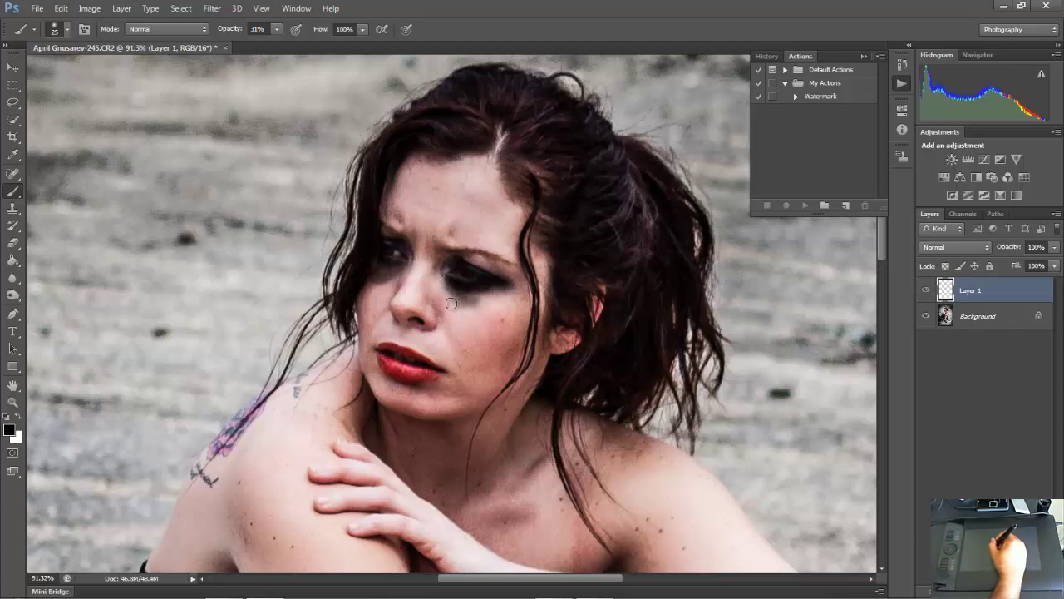
- Try building up a dark smudge on the cheek with overlapping low-opacity black strokes, and undo those strokes
mouse_move(452, 348)
left_mouse_down()
mouse_move(482, 351)
mouse_move(488, 331)
mouse_move(467, 355)
left_mouse_up()
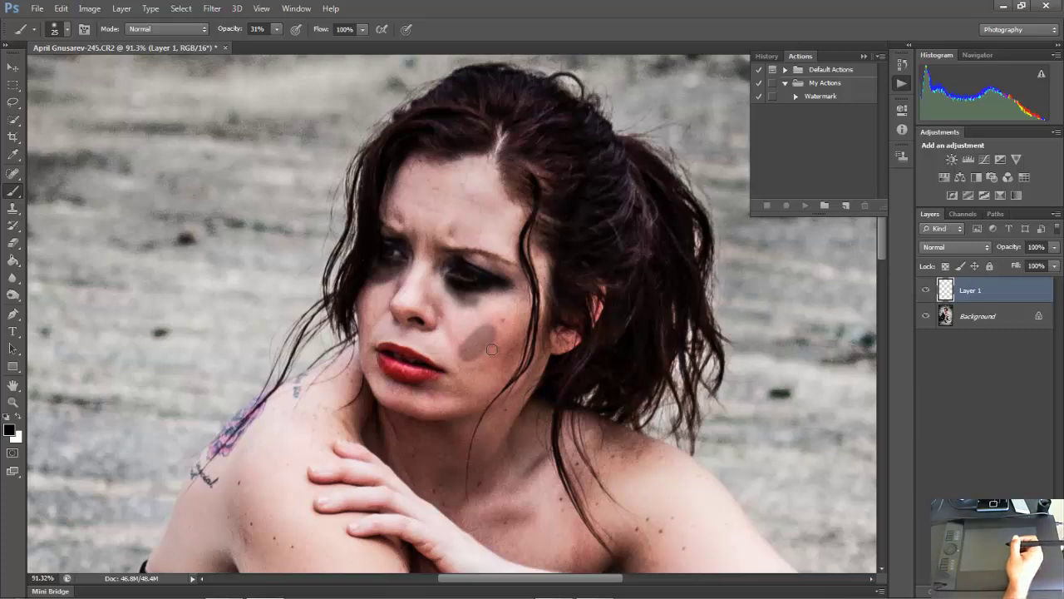
left_click_drag(487, 333, 479, 343)
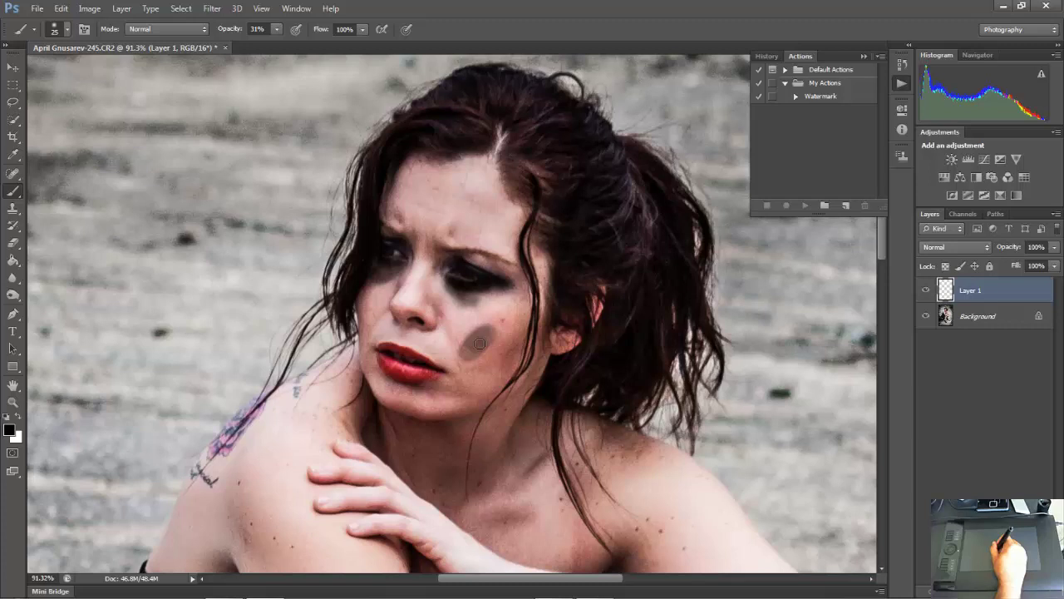
mouse_move(474, 338)
left_mouse_down()
mouse_move(465, 348)
mouse_move(480, 346)
mouse_move(466, 341)
mouse_move(475, 363)
left_mouse_up()
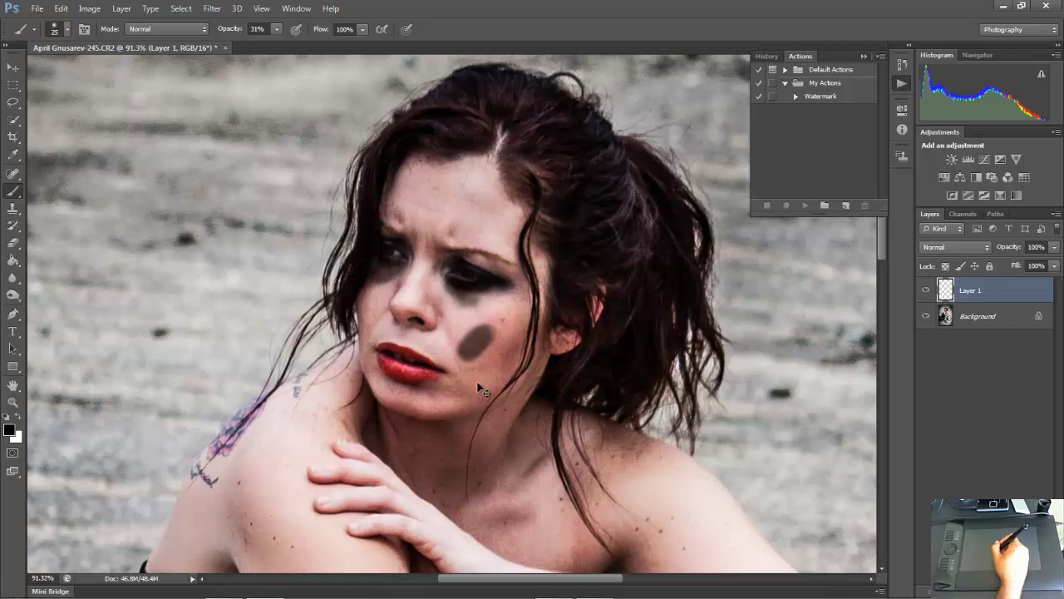
key("ctrl+z")
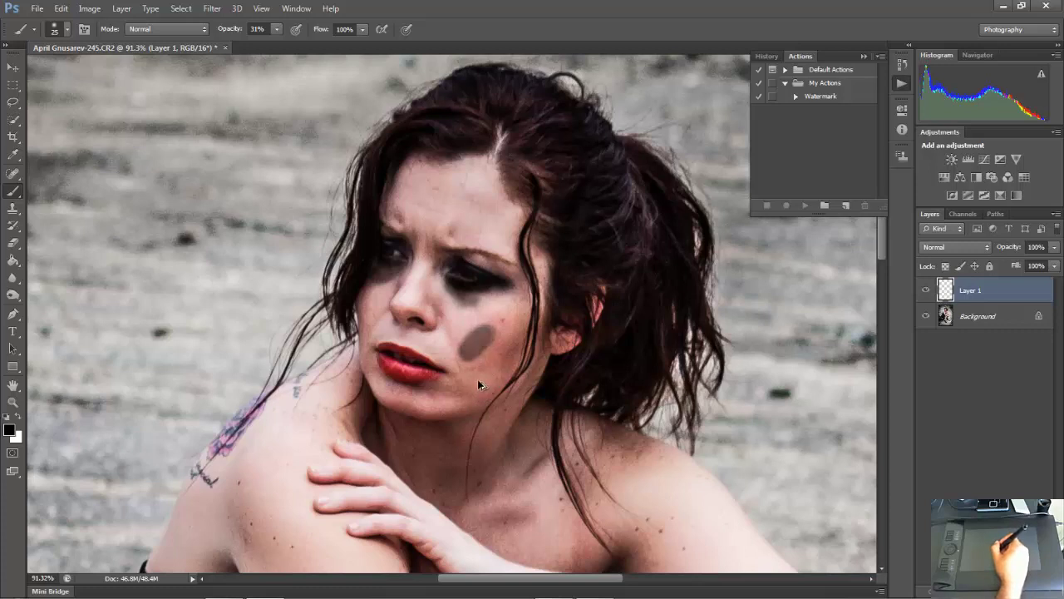
key("ctrl+alt+z")
key("ctrl+alt+z")
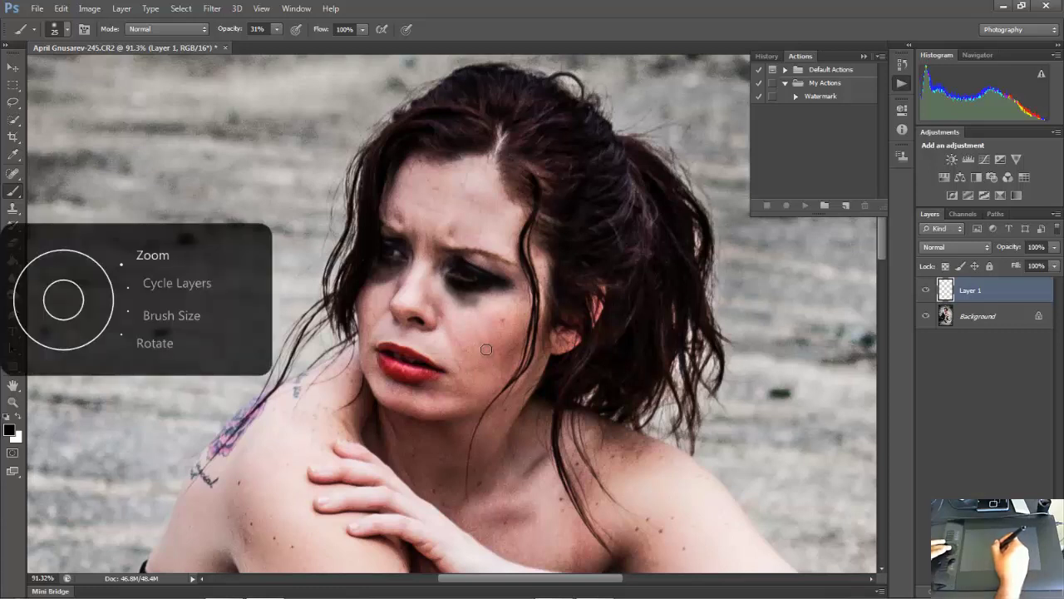
- Check the eye shading against the whole figure and switch to Lightroom to compare with the unpainted photo
scroll(486, 350, "down", 2)
scroll(487, 349, "down", 10)
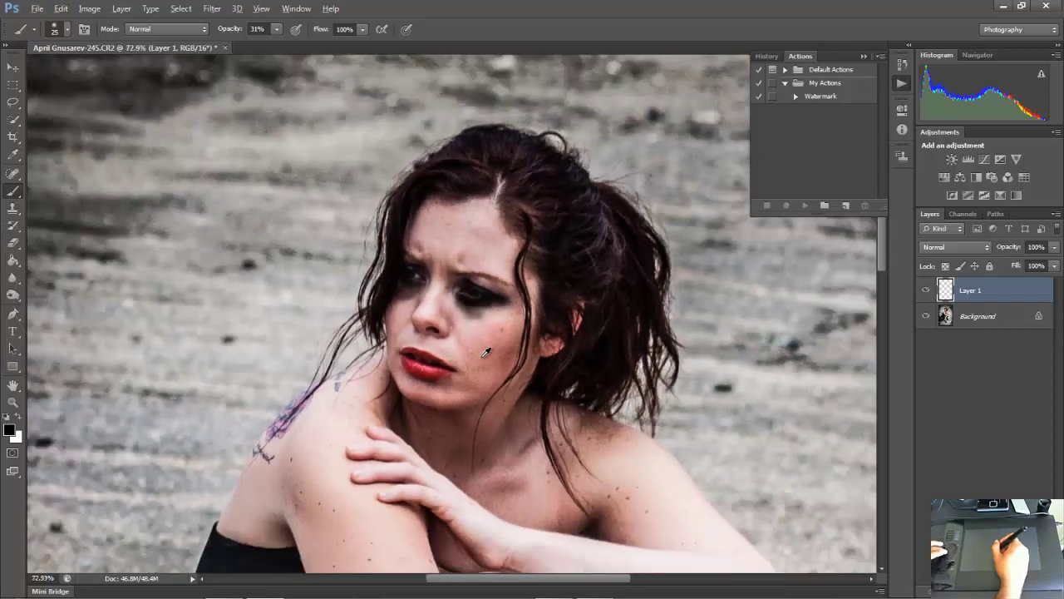
scroll(487, 351, "down", 2)
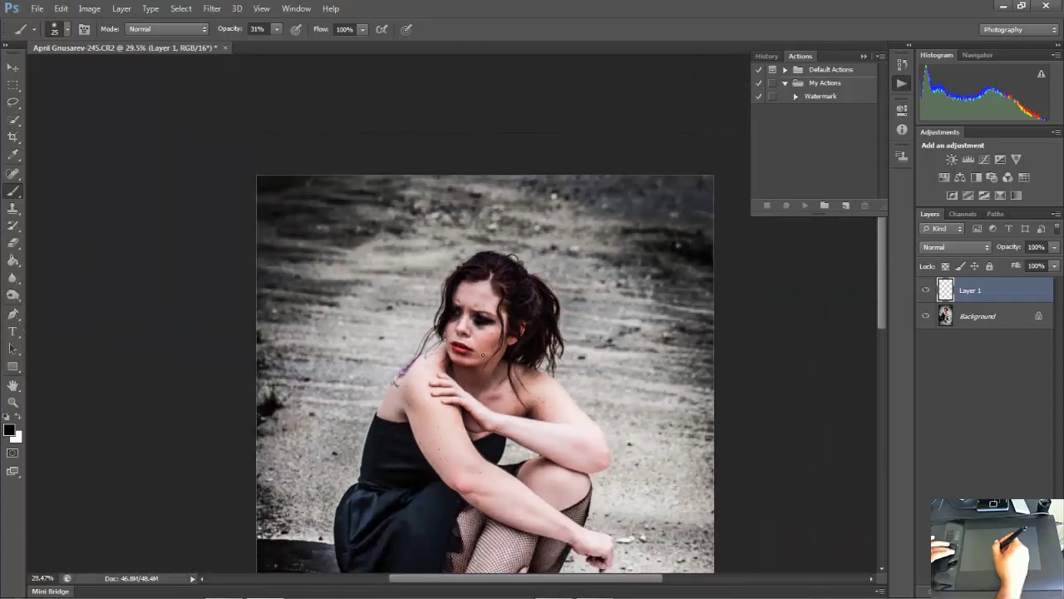
left_click_drag(483, 351, 509, 252)
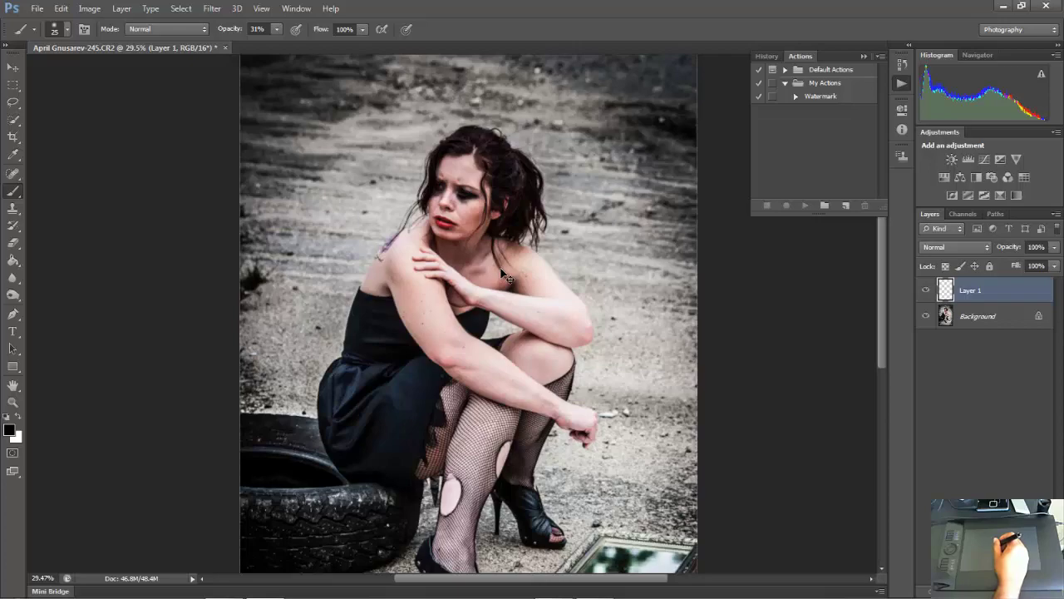
key("alt+Tab")
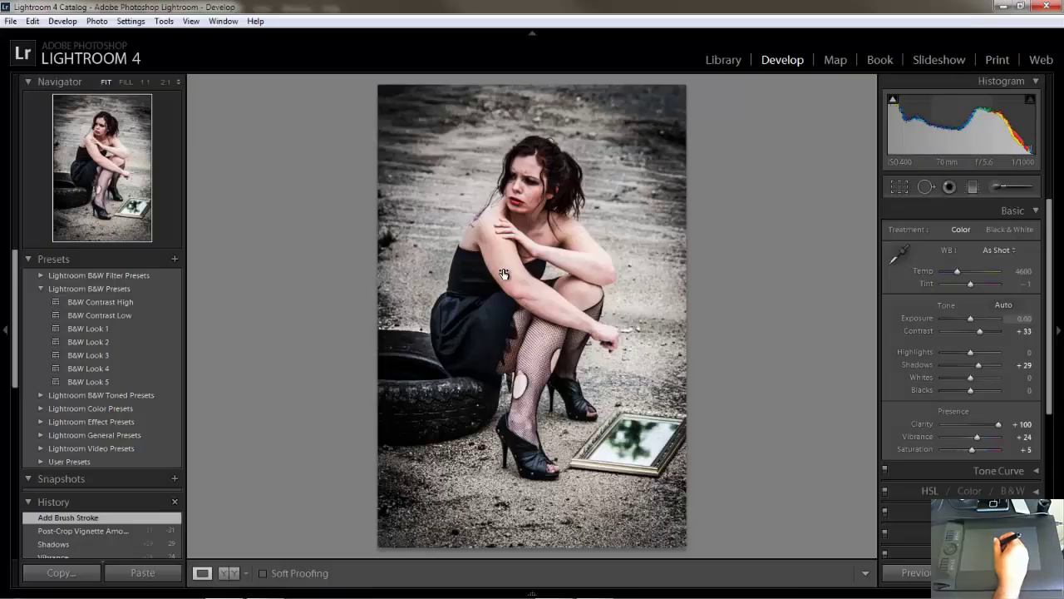